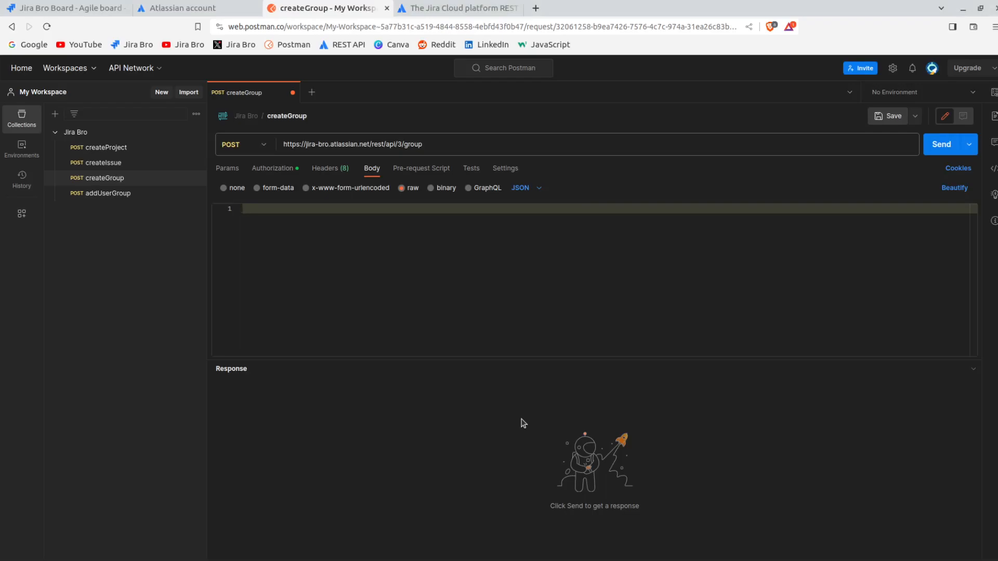
Copy the sample JSON body from the Create group section of the Jira REST API documentation into the createGroup request body in Postman
click(462, 8)
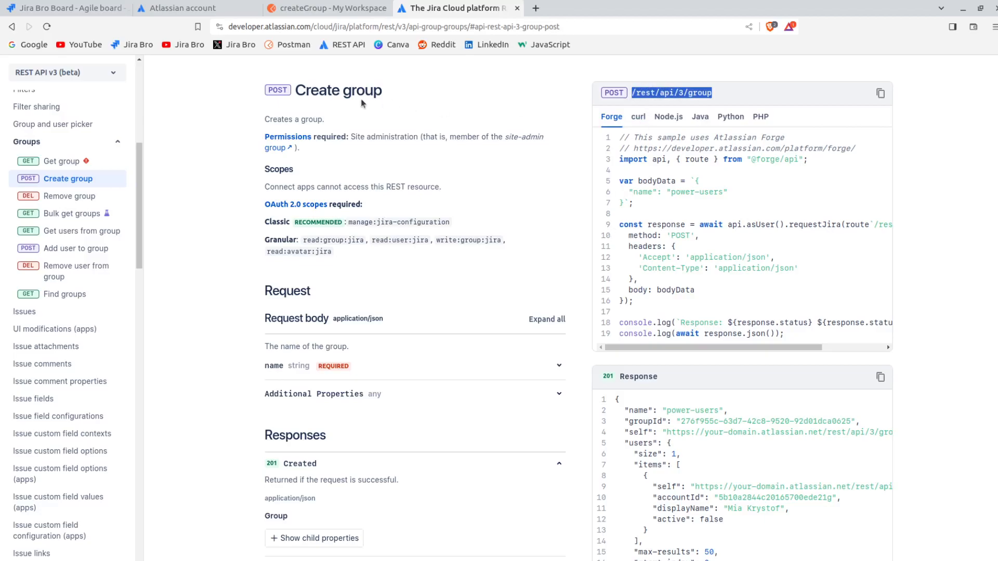
click(310, 15)
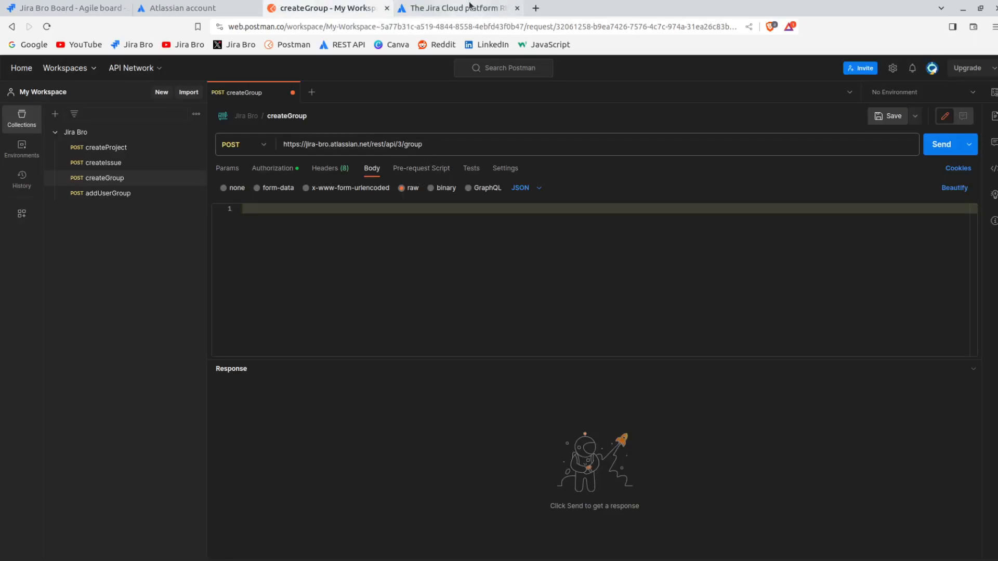
click(455, 11)
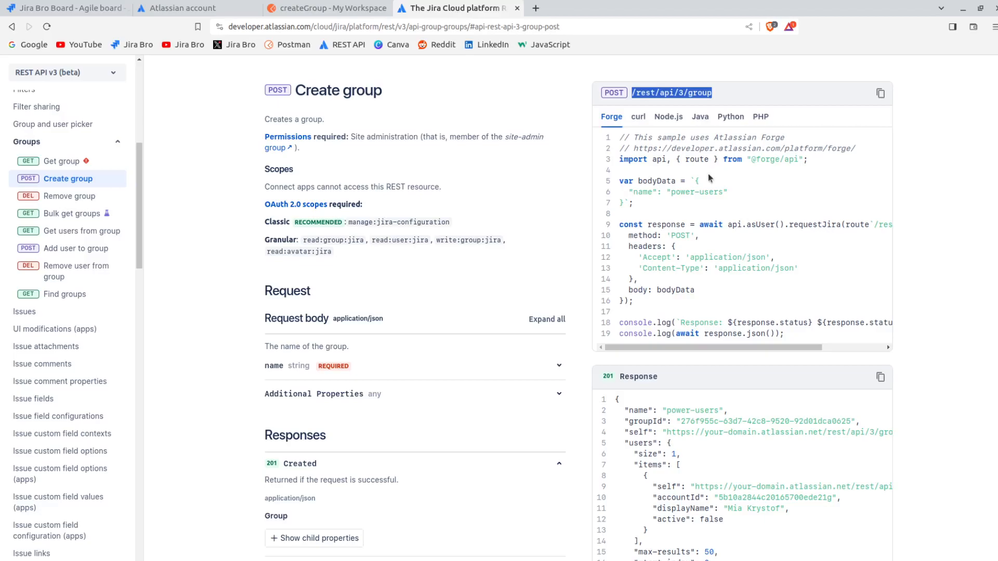
drag(623, 204, 696, 180)
key(ctrl+c)
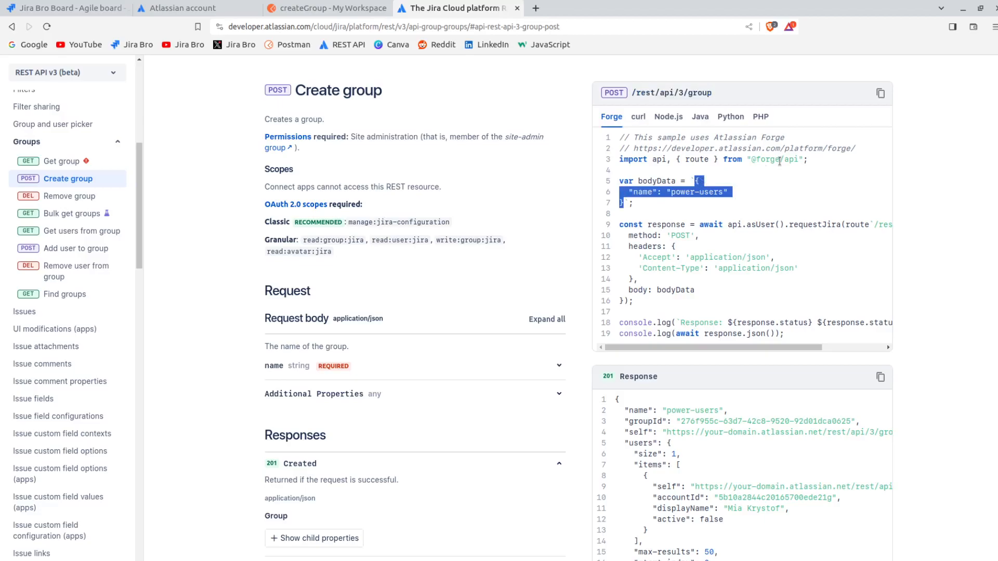
click(326, 8)
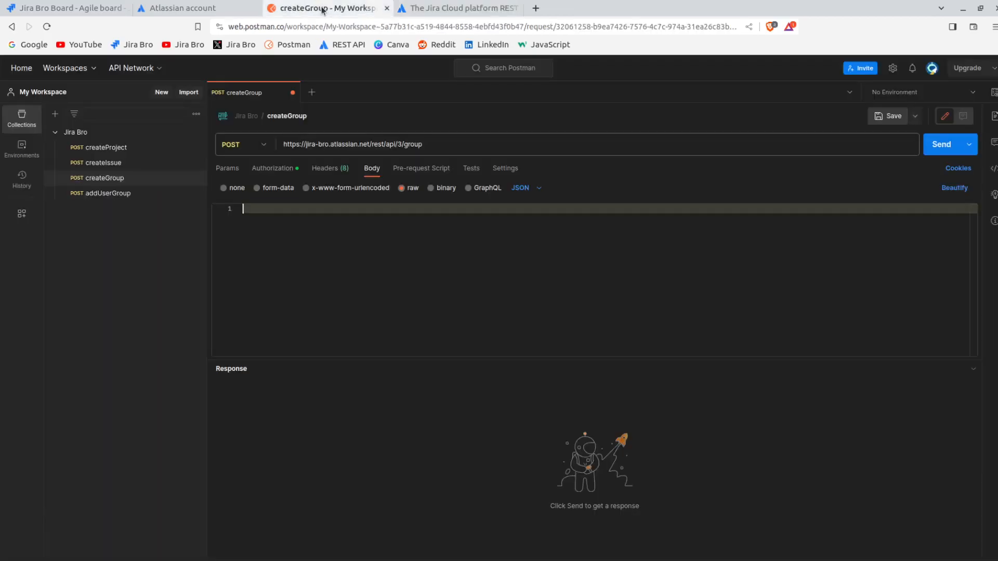
key(ctrl+v)
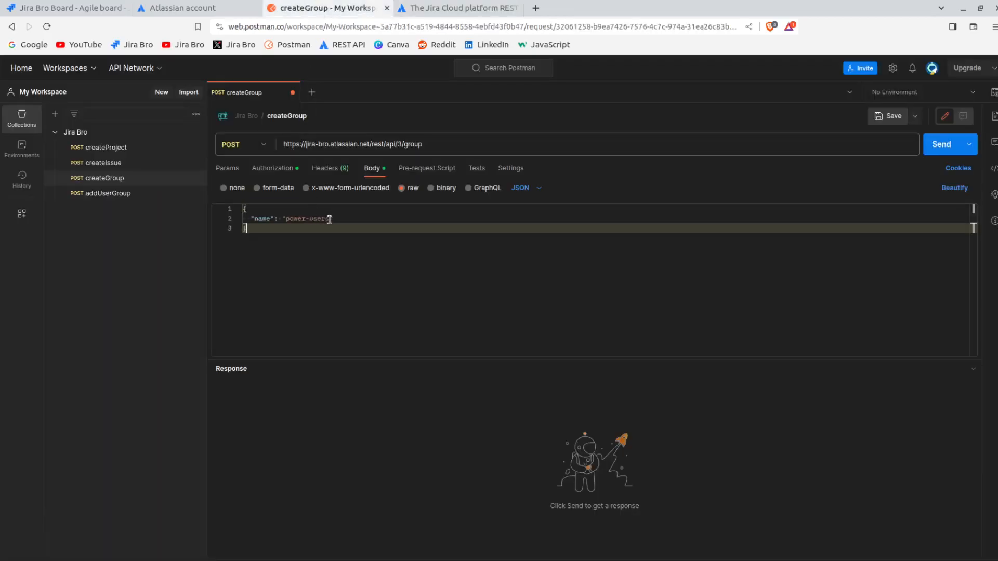
Set the group name in the createGroup body to "postman-api" and send the request
click(329, 219)
key(BackSpace)
key(BackSpace)
key(BackSpace)
key(BackSpace)
key(BackSpace)
key(BackSpace)
key(BackSpace)
key(BackSpace)
key(BackSpace)
key(BackSpace)
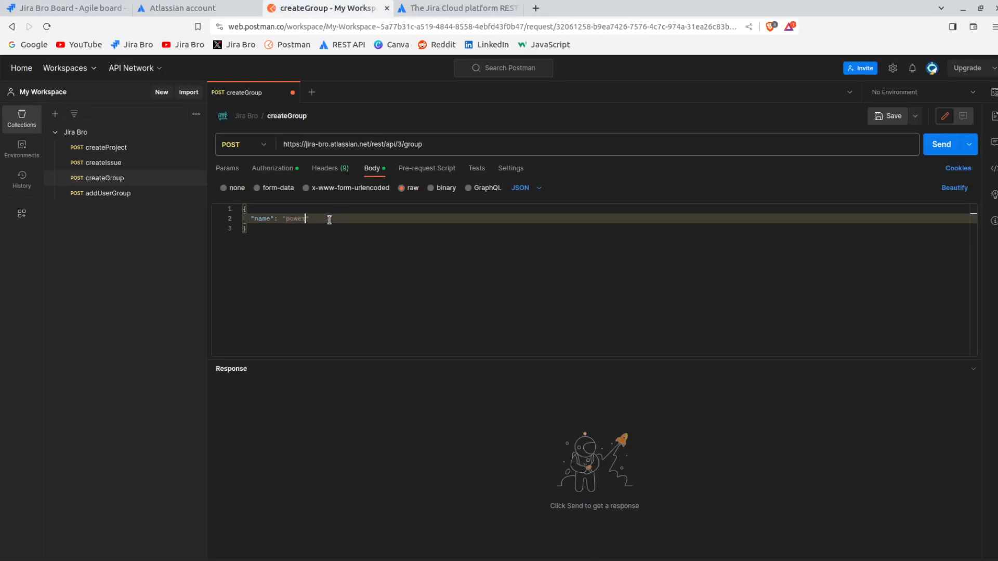
text(ostman-api)
click(937, 148)
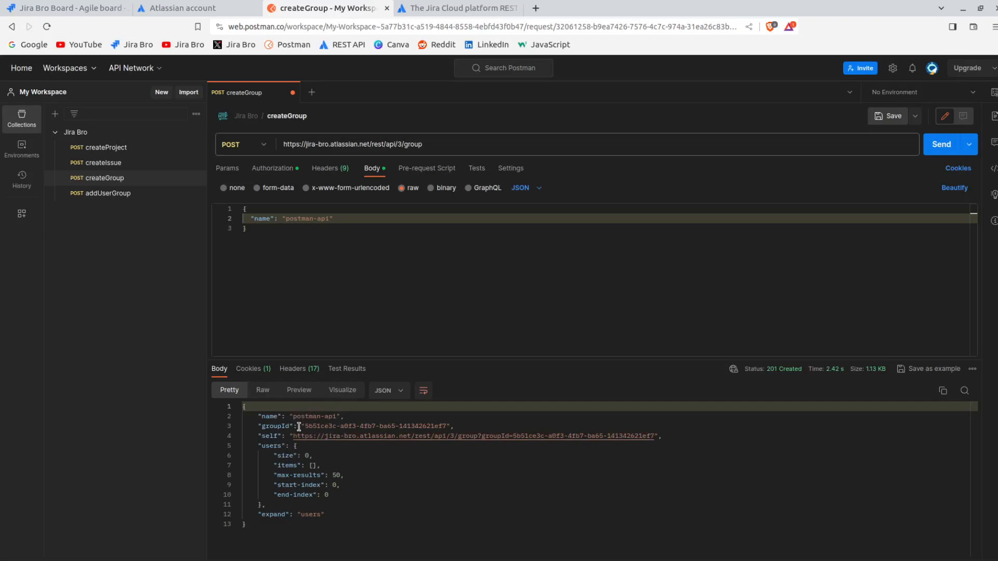
drag(305, 426, 447, 426)
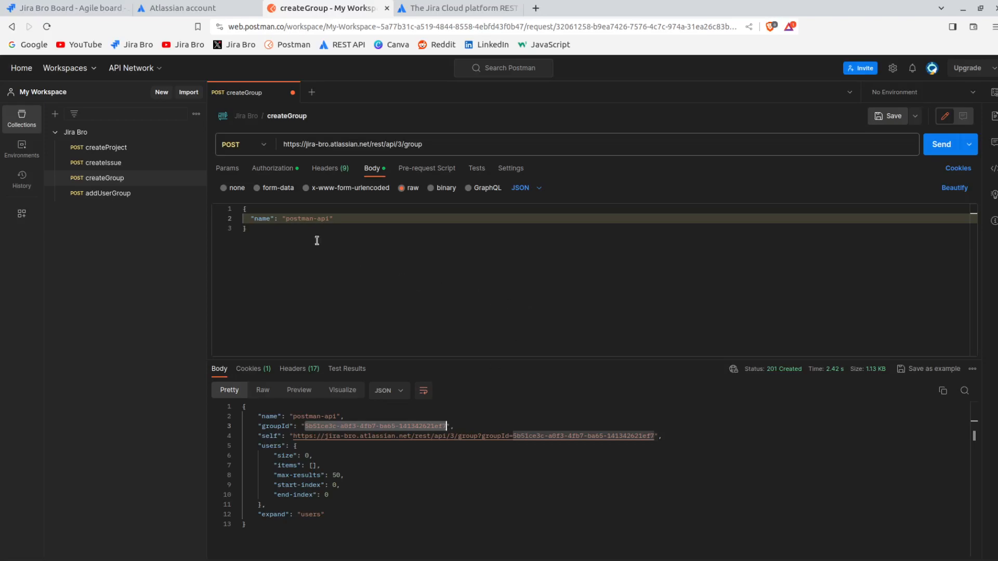
Replace the path in the addUserGroup request URL with /rest/api/3/group/user, copied from the documentation's Add user to group section
click(417, 9)
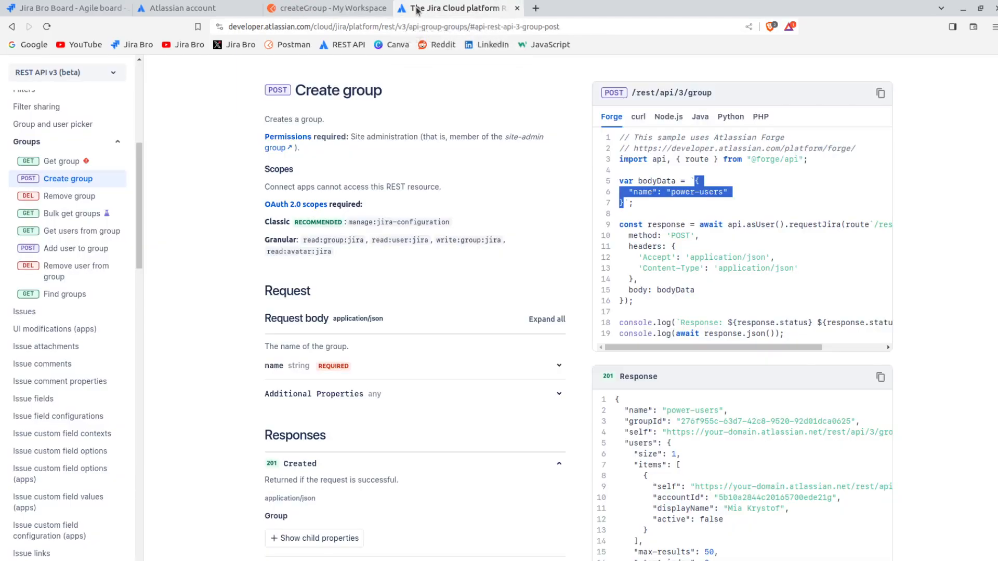
click(61, 249)
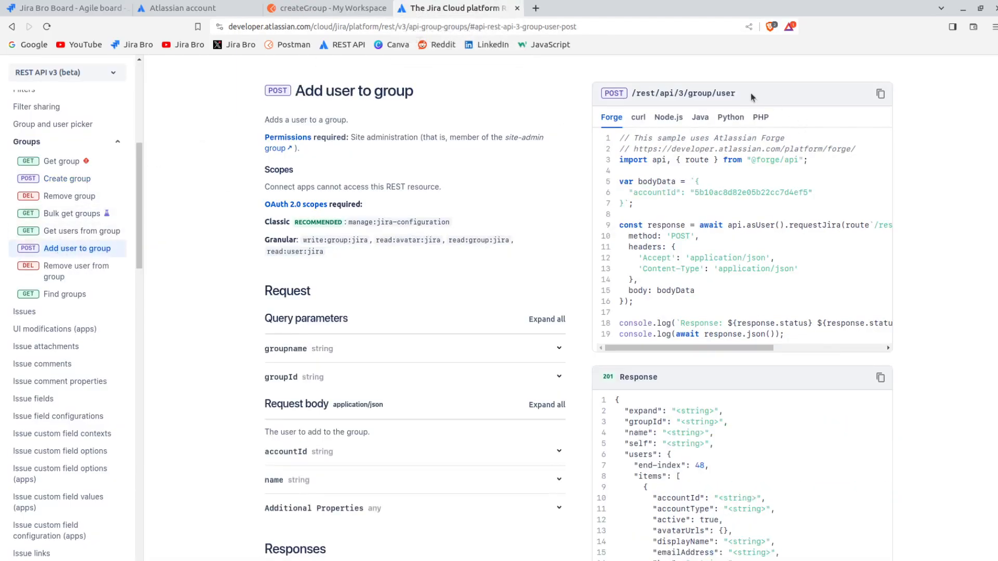
drag(750, 96, 637, 89)
key(ctrl+c)
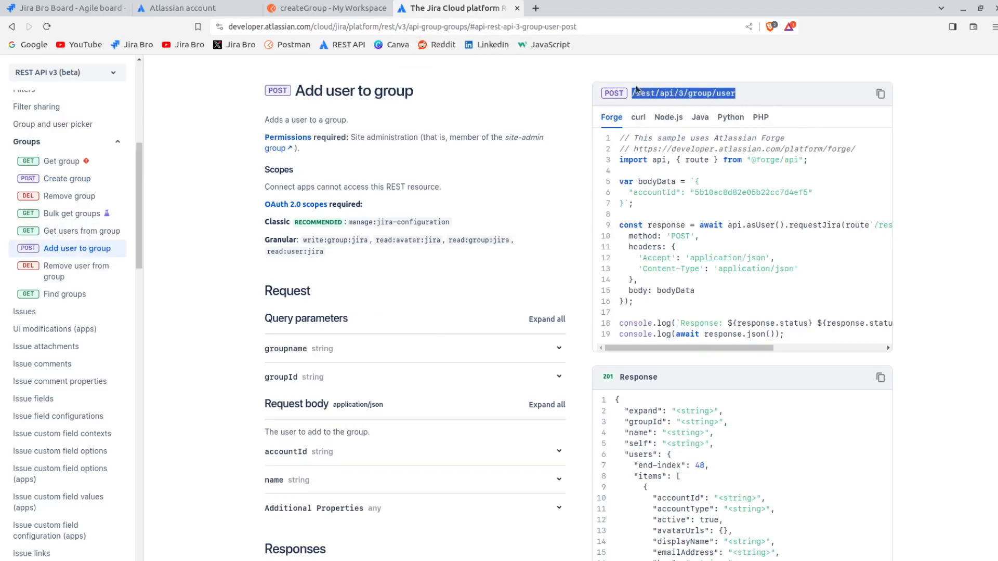
click(333, 9)
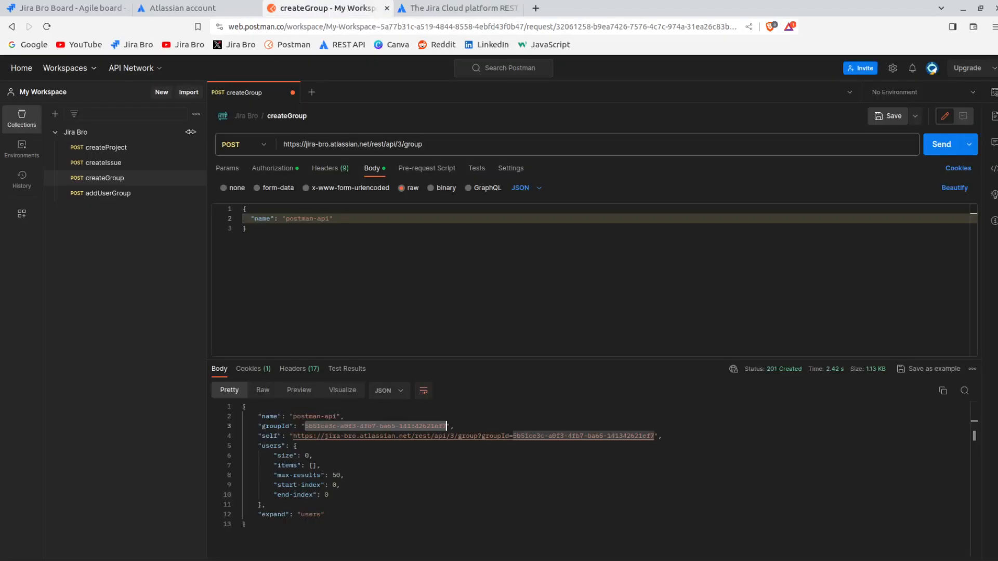
click(128, 194)
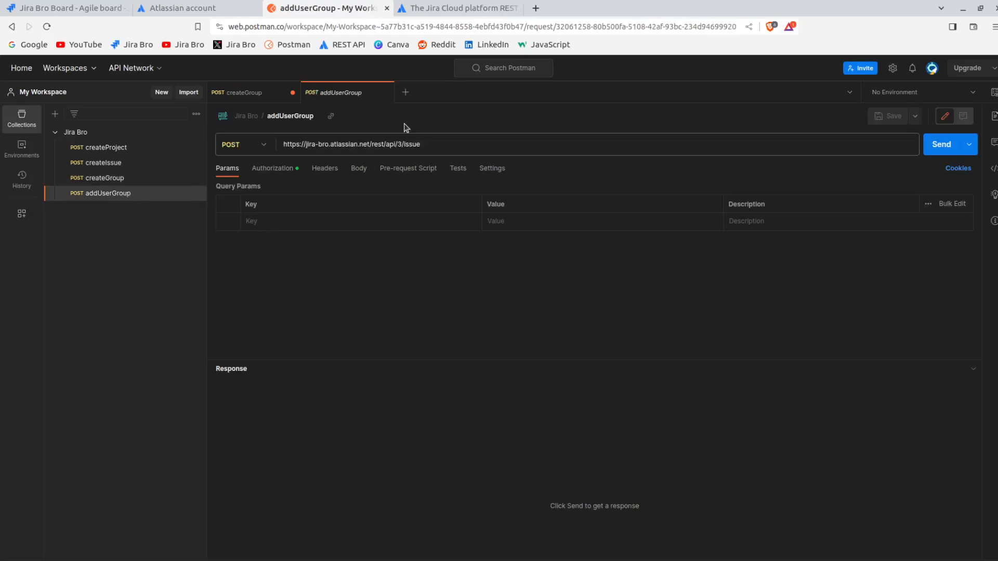
drag(422, 144, 372, 144)
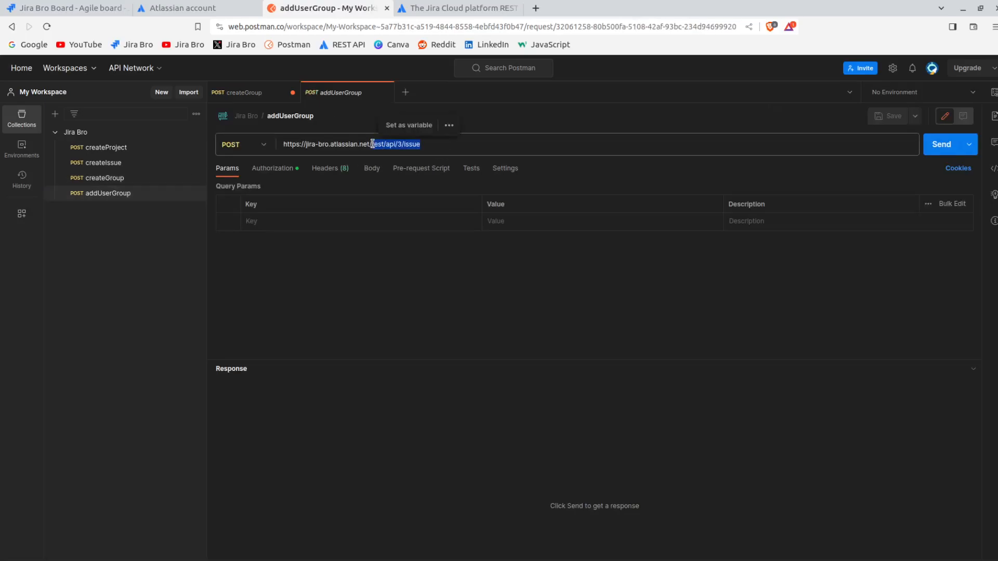
key(BackSpace)
key(BackSpace)
key(ctrl+v)
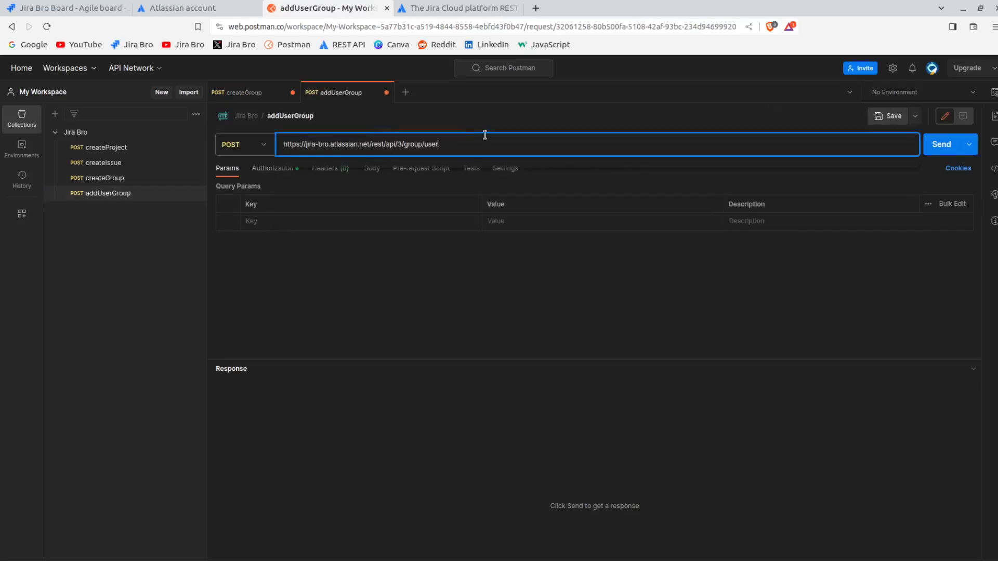
click(163, 258)
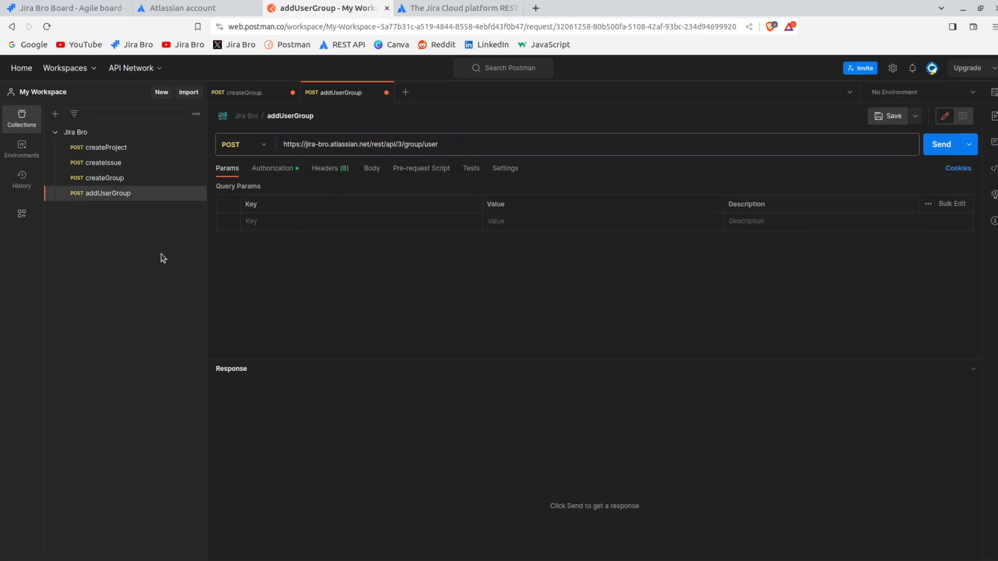
right_click(121, 183)
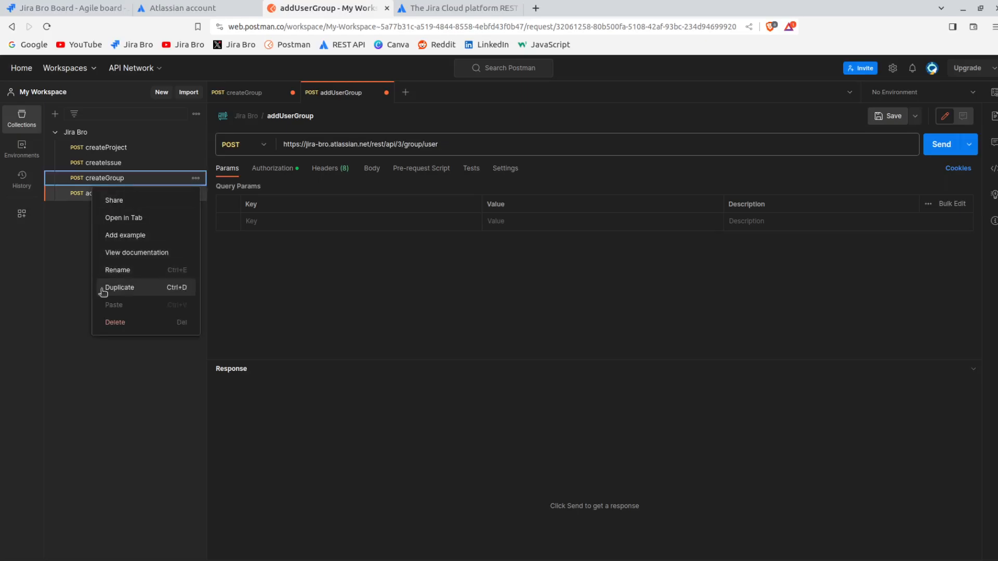
click(72, 285)
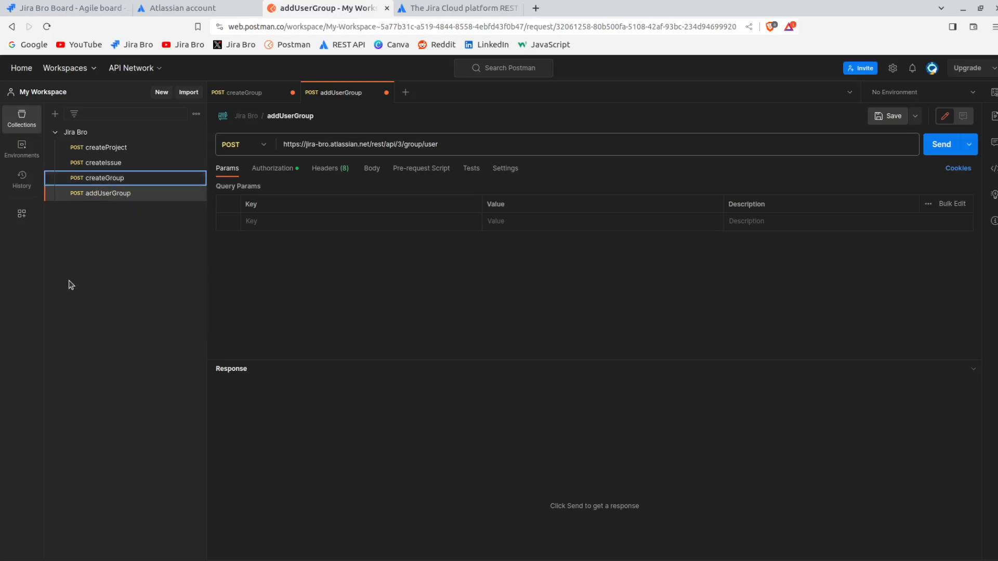
click(111, 195)
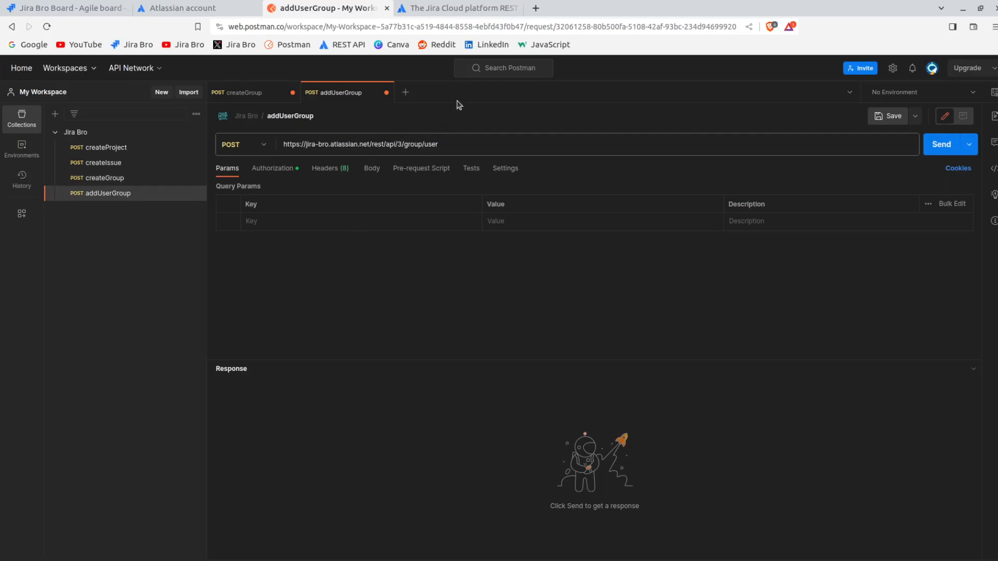
Copy the sample accountId JSON body from the Add user to group documentation into the addUserGroup request body in Postman
click(457, 8)
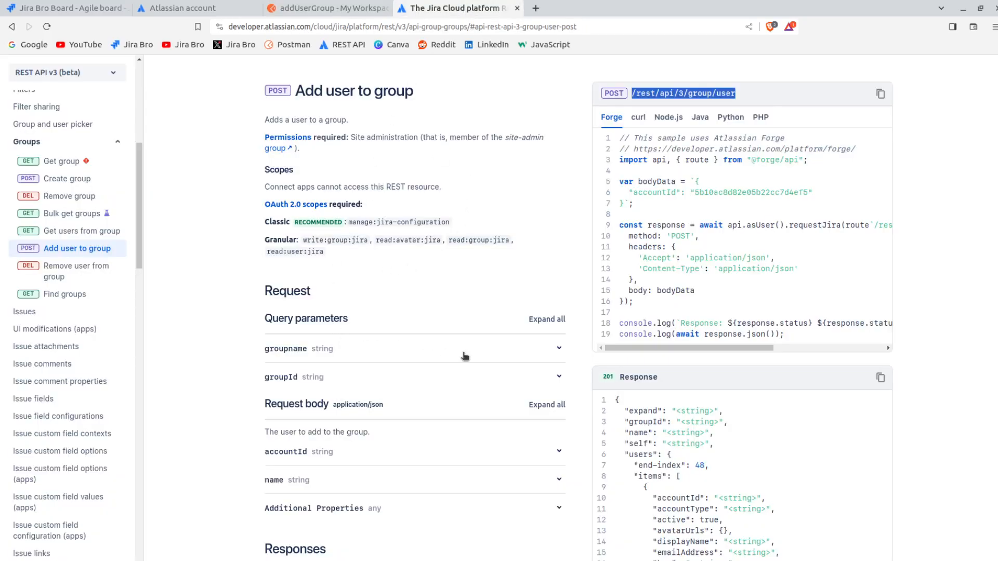
drag(625, 203, 695, 181)
key(ctrl+c)
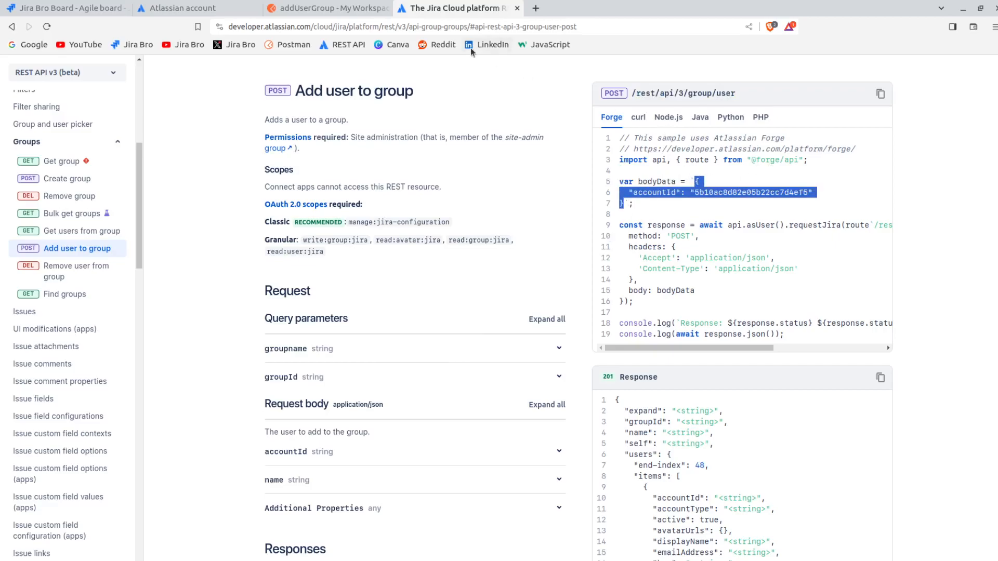
click(345, 9)
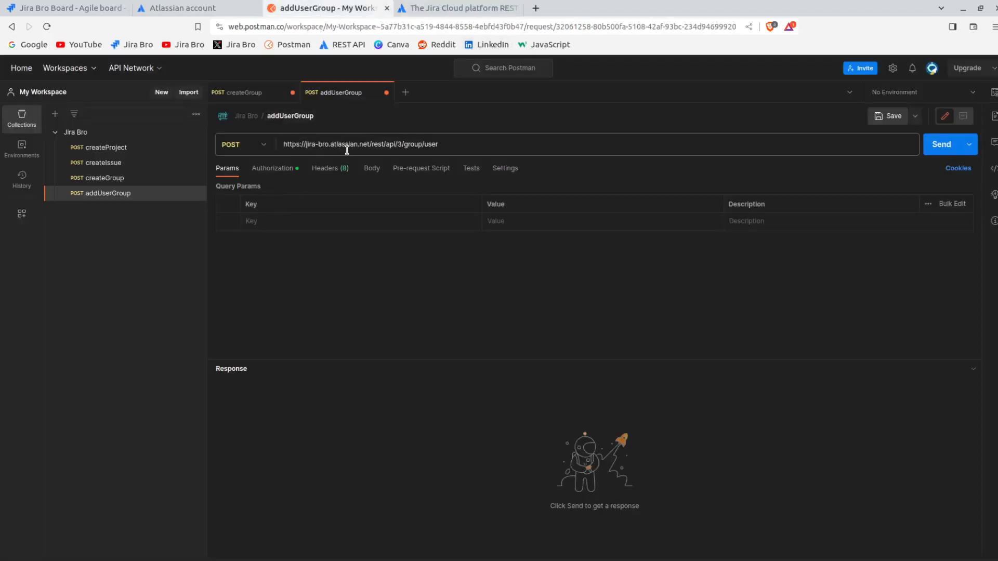
click(371, 168)
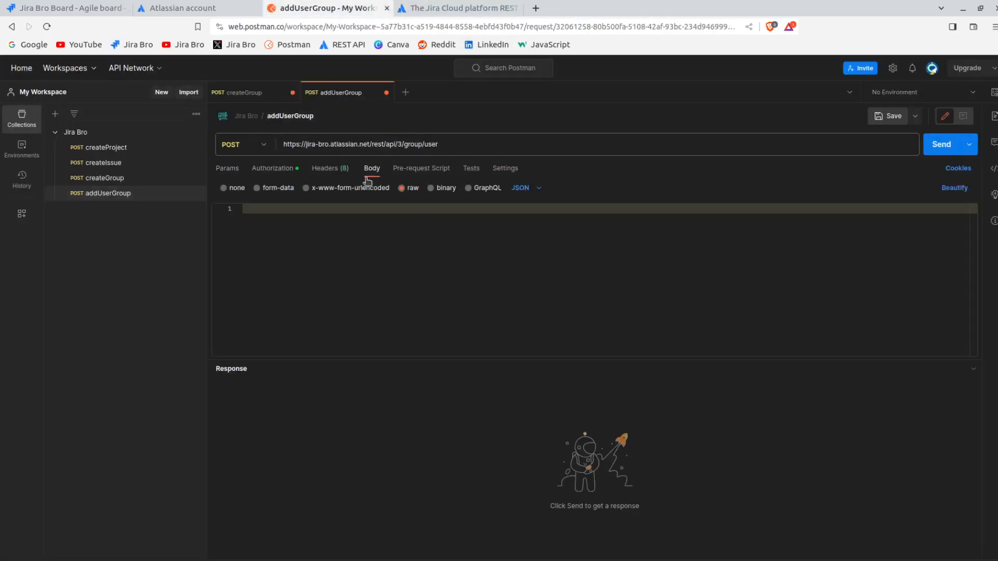
click(324, 208)
key(ctrl+v)
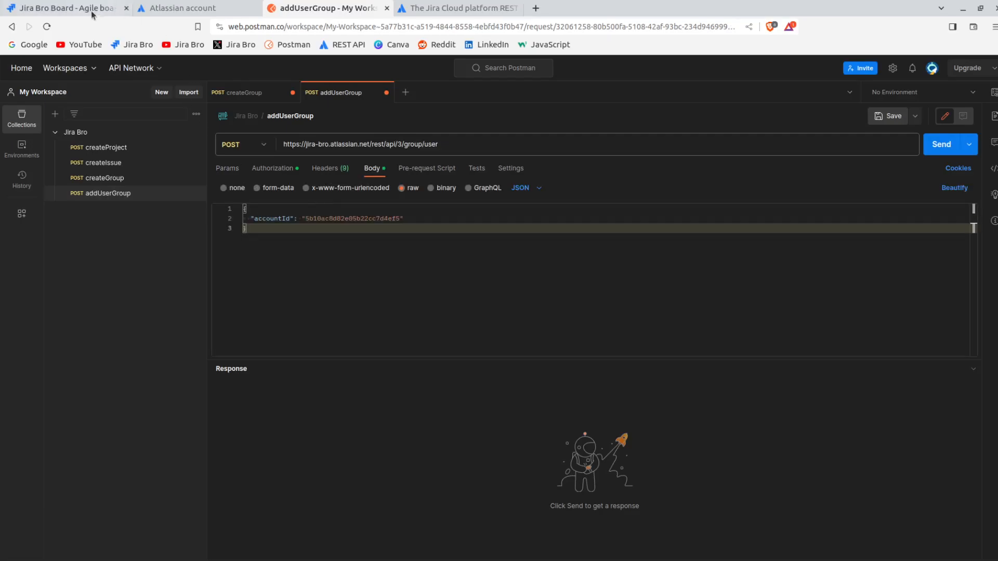
Switch to Jira, open the signed-in user's profile, and copy the account ID from the page address
click(78, 8)
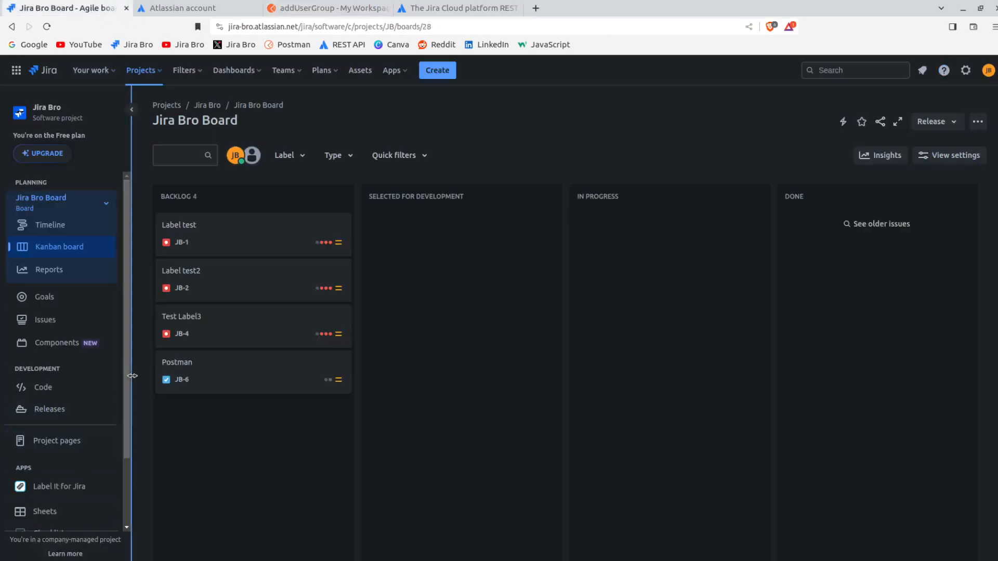
click(989, 70)
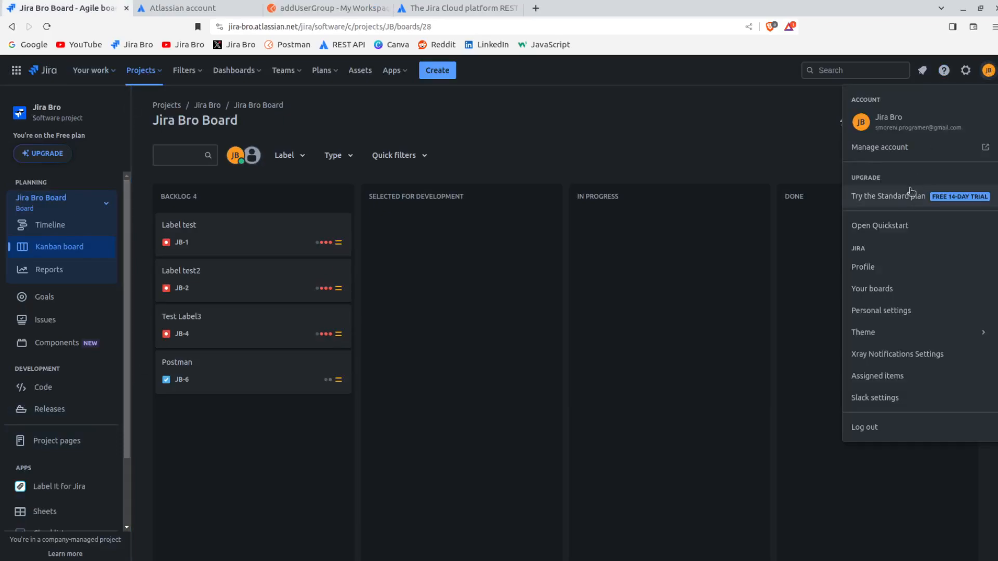
click(870, 269)
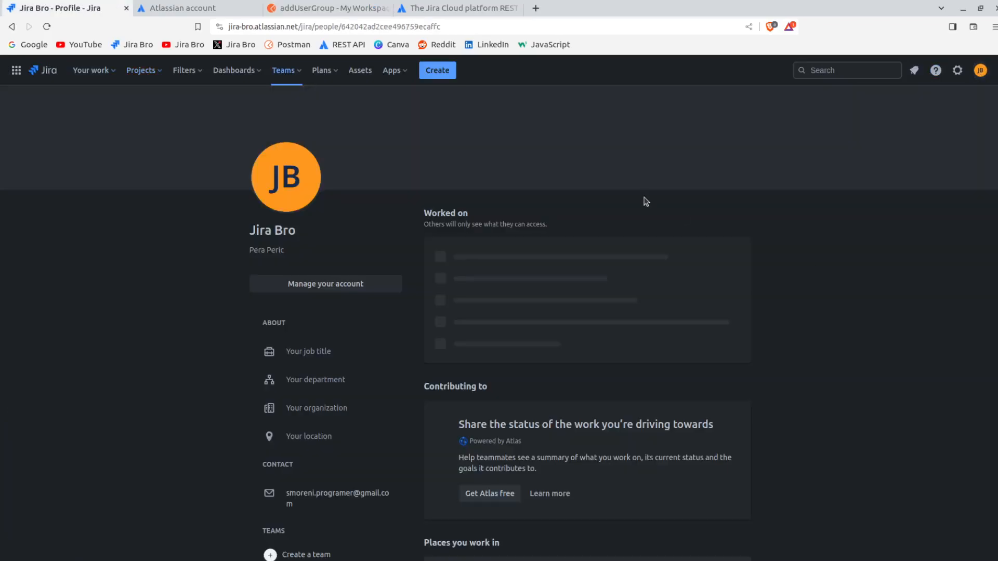
drag(439, 26, 339, 26)
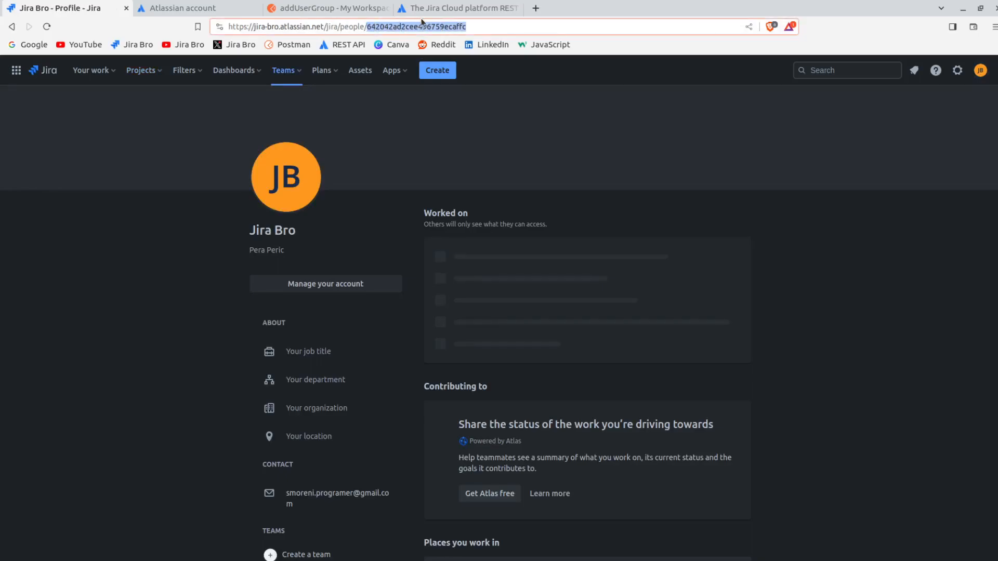
Replace the sample accountId value in Postman's addUserGroup body with the account ID copied from the Jira profile
click(323, 12)
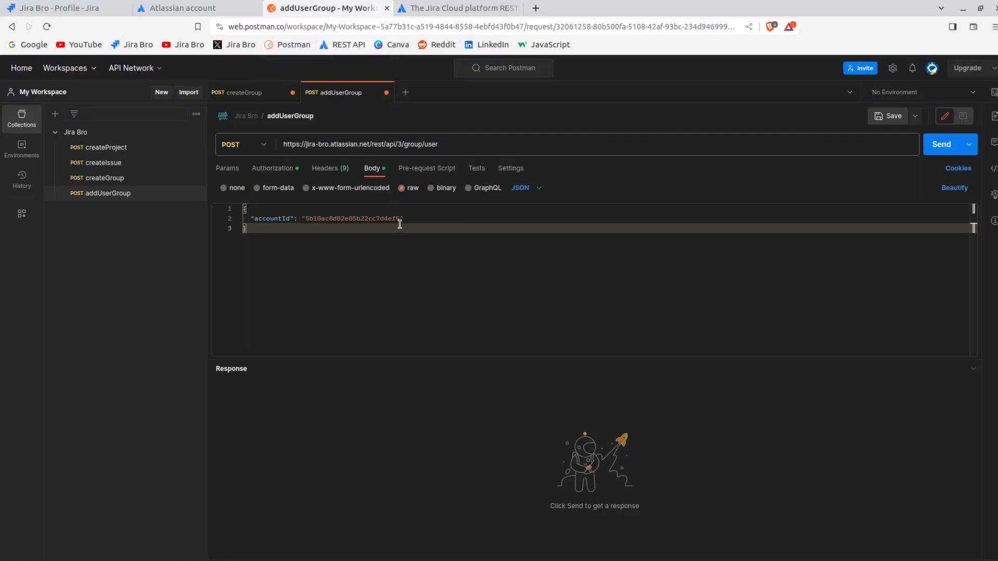
drag(400, 219, 344, 219)
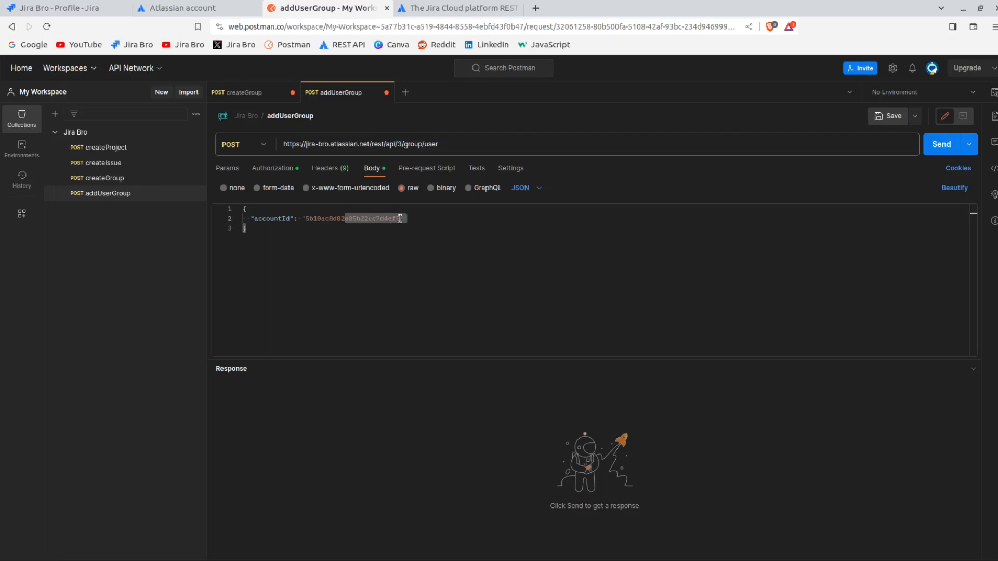
click(431, 227)
drag(400, 220, 305, 219)
text(642042ad2cee496759ecaffd)
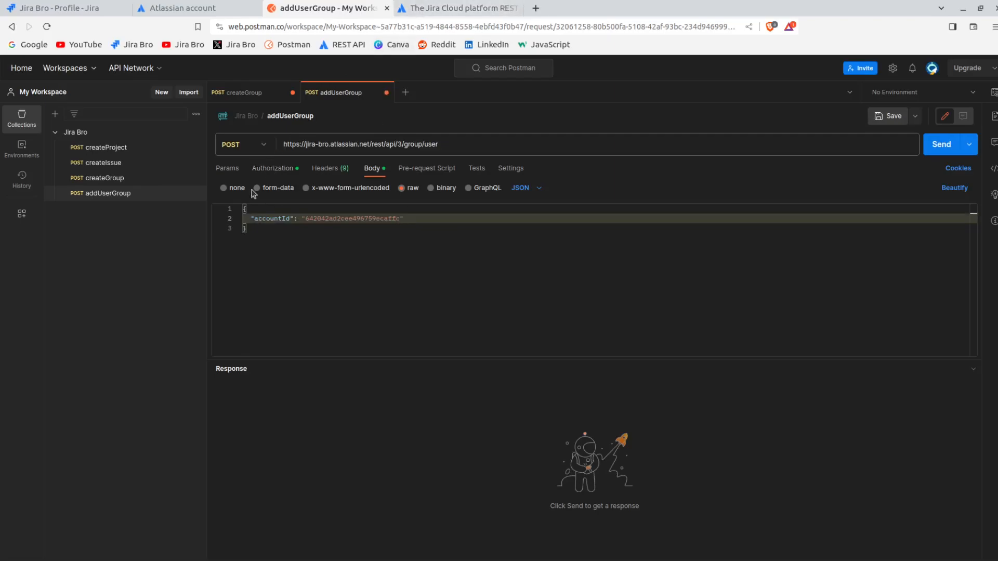
Show the query parameters of addUserGroup, and copy the groupId value from the createGroup response
click(225, 174)
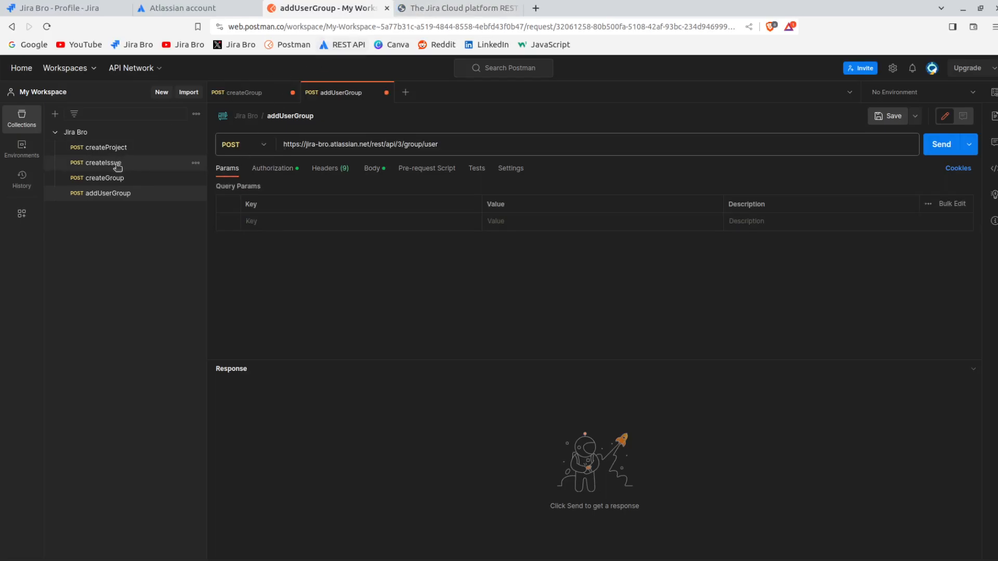
click(110, 179)
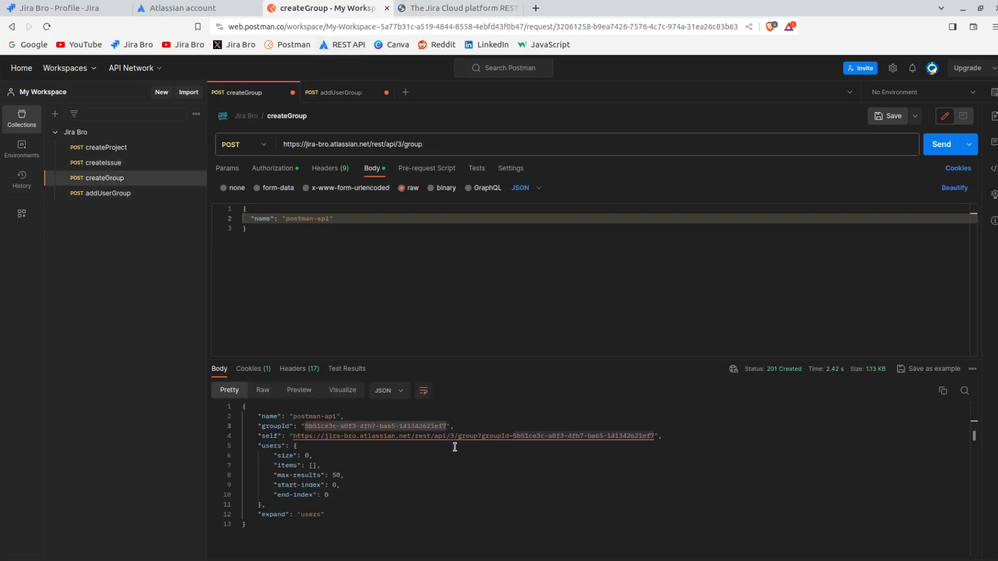
drag(438, 426, 446, 426)
key(ctrl+c)
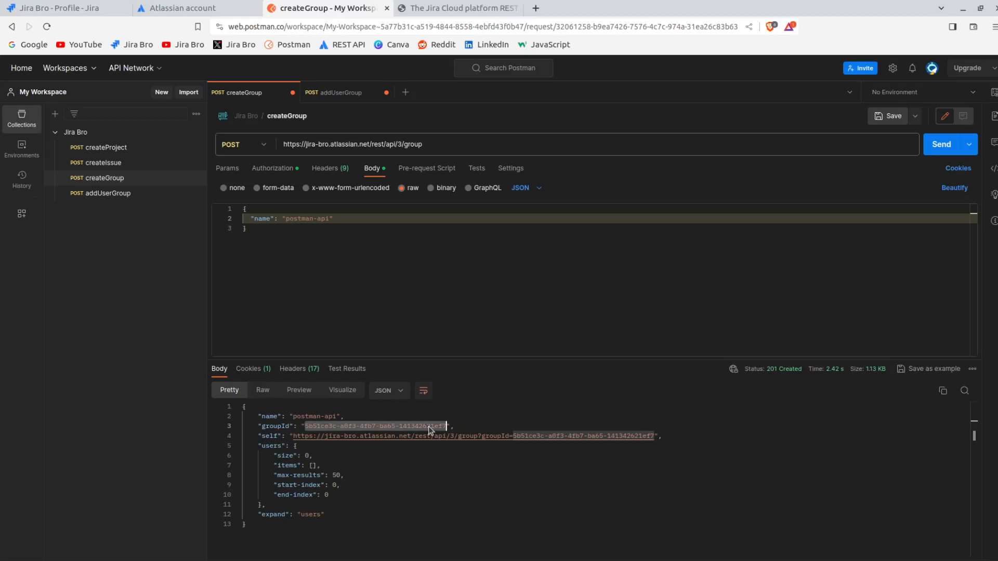
Add a groupId query parameter holding the copied group ID to the addUserGroup request, and send the request
click(80, 194)
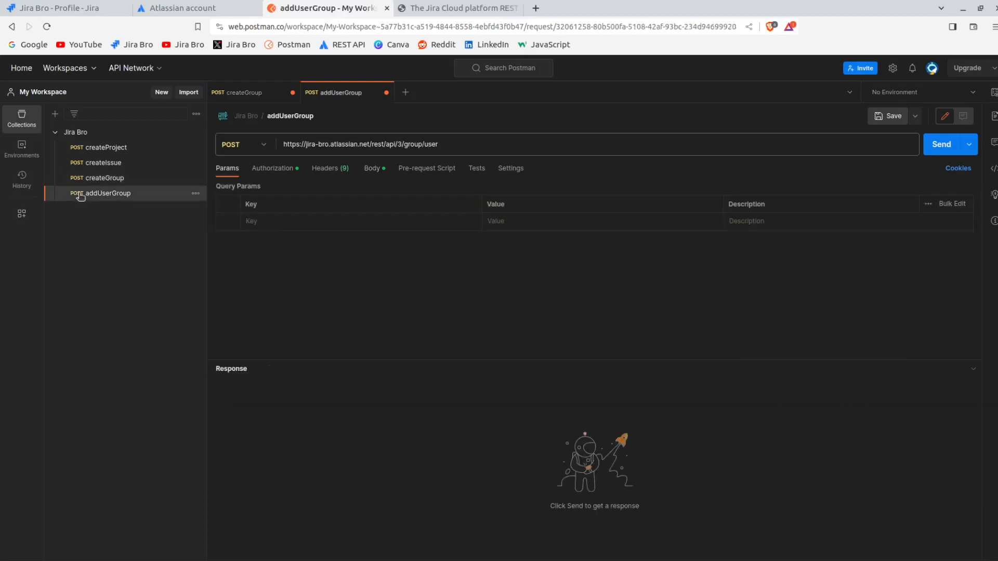
click(421, 9)
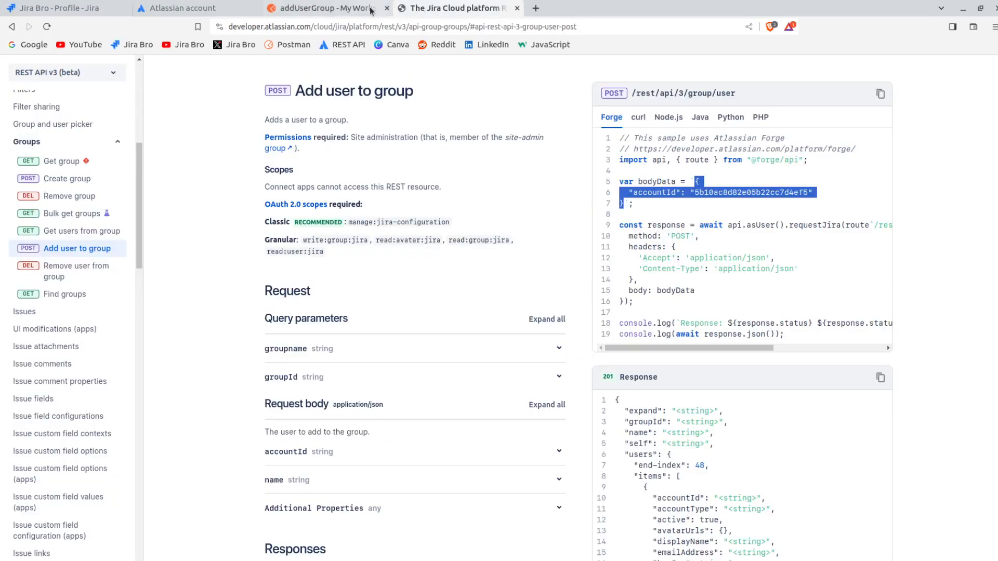
click(343, 8)
click(276, 222)
text(groupId)
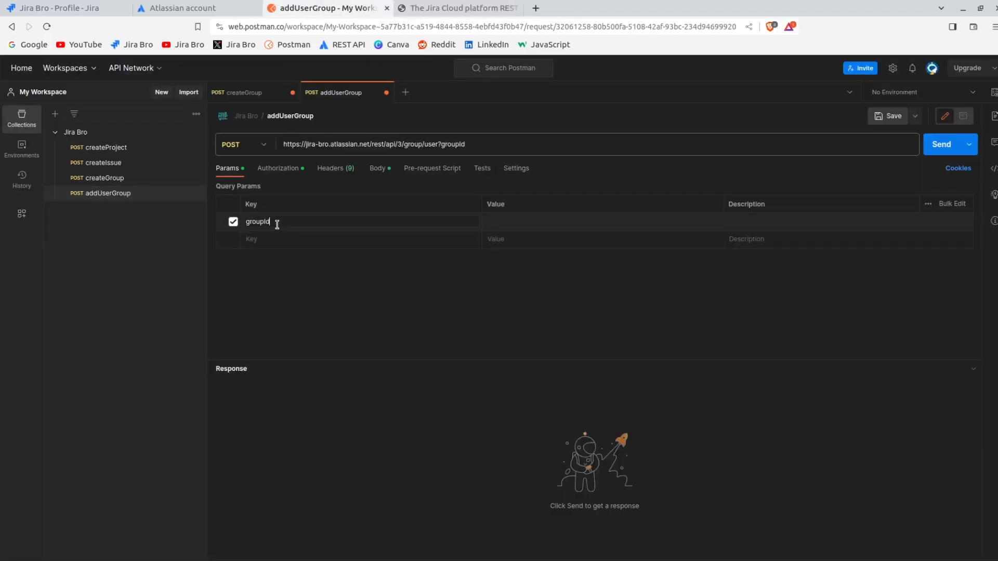
click(499, 223)
key(ctrl+v)
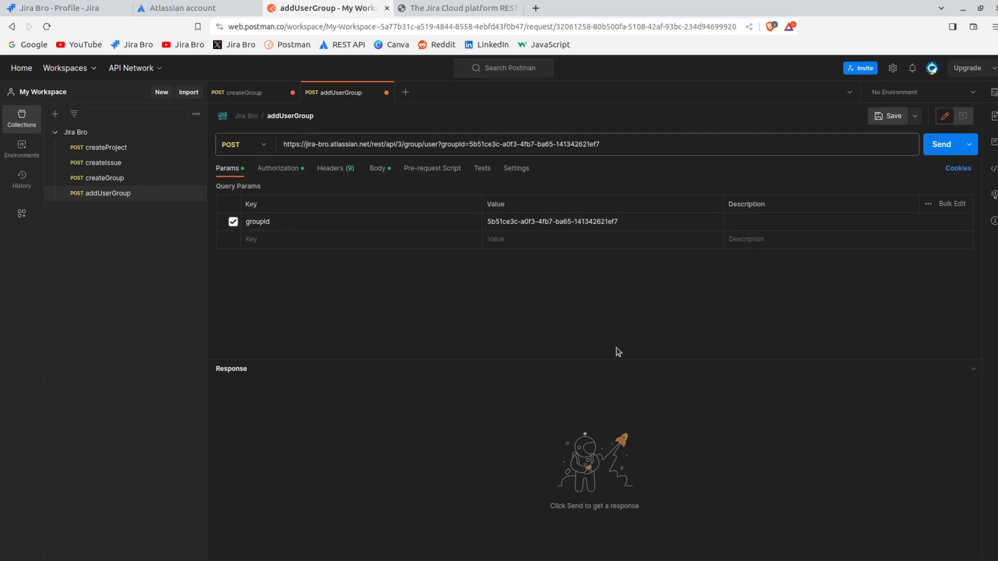
click(937, 153)
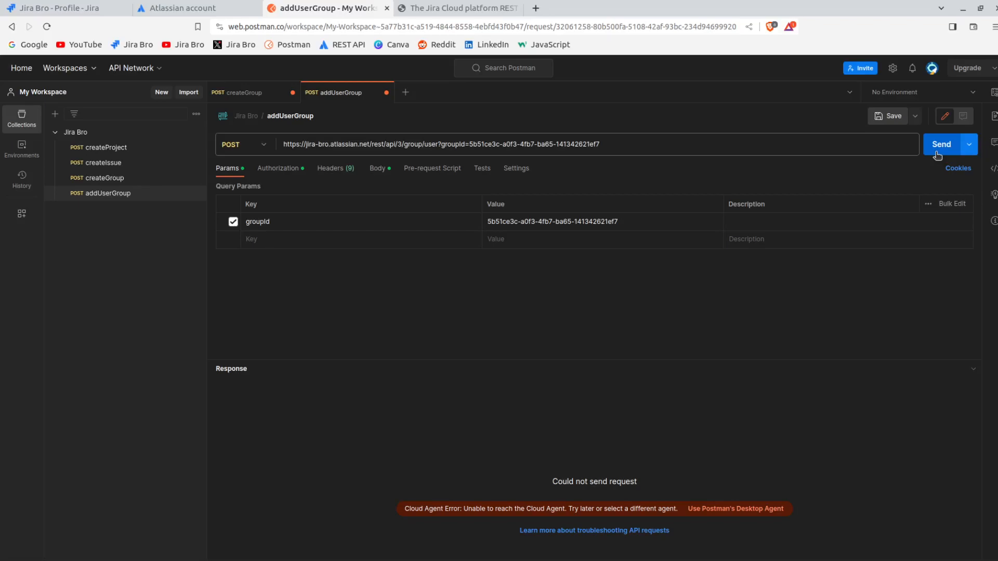
click(937, 156)
Try groupName as the key of addUserGroup's query parameter, keeping the group ID as its value
click(323, 223)
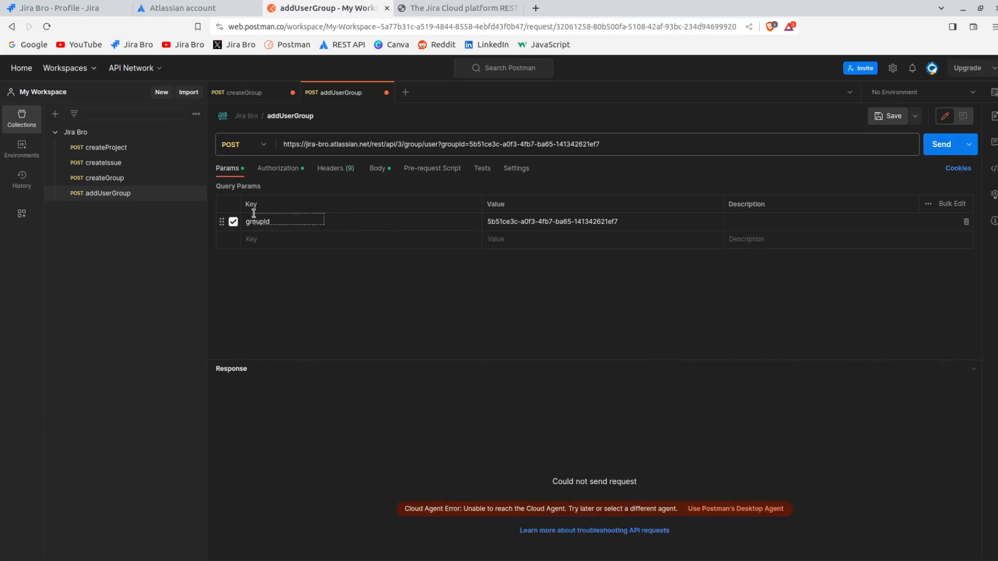
key(BackSpace)
key(BackSpace)
key(BackSpace)
key(BackSpace)
key(BackSpace)
key(BackSpace)
key(BackSpace)
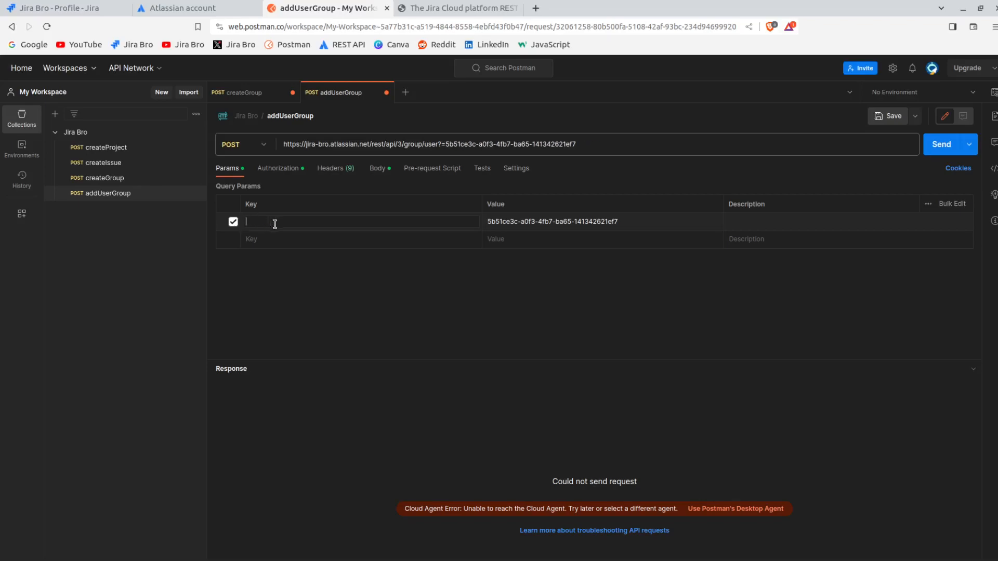
text(grou)
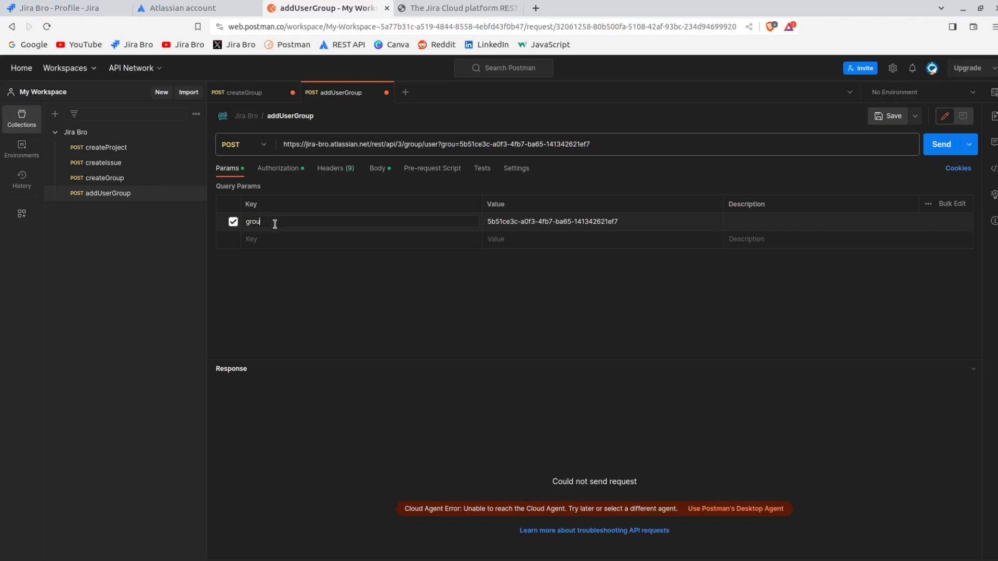
text(pName)
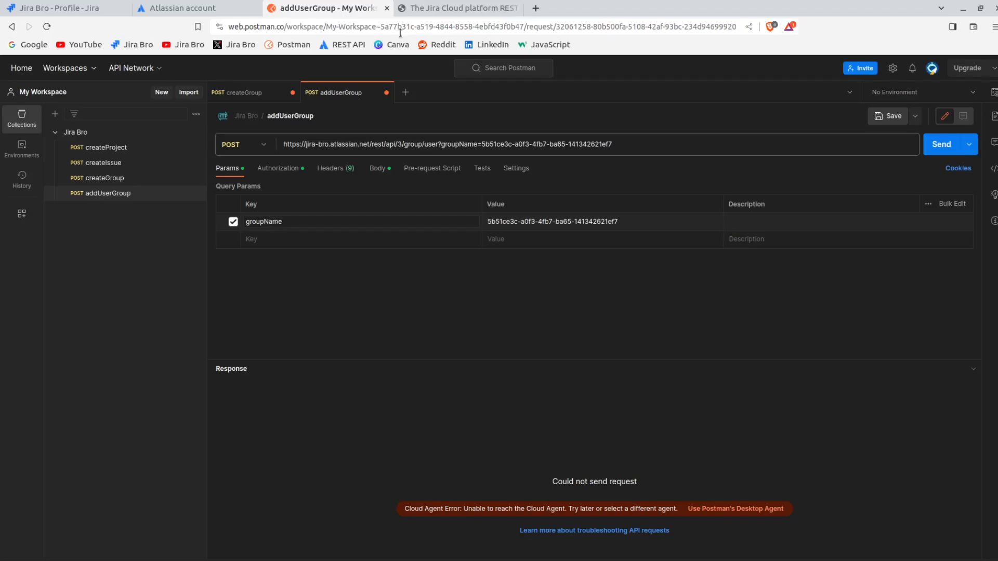
Check the parameter spelling in the Jira API documentation, change the key to groupname, and send the addUserGroup request
click(432, 10)
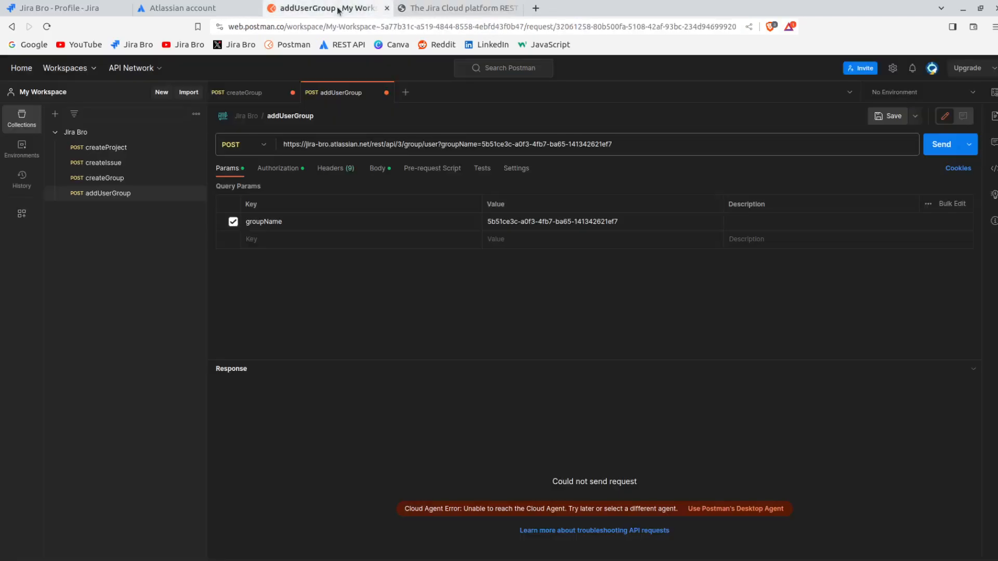
click(339, 10)
click(266, 223)
key(BackSpace)
text(n)
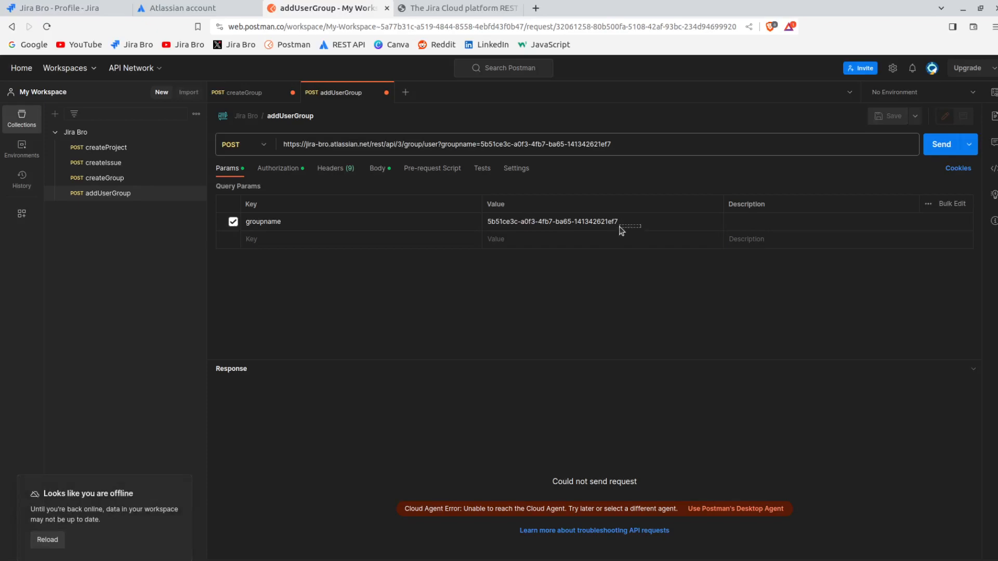
drag(624, 245, 491, 235)
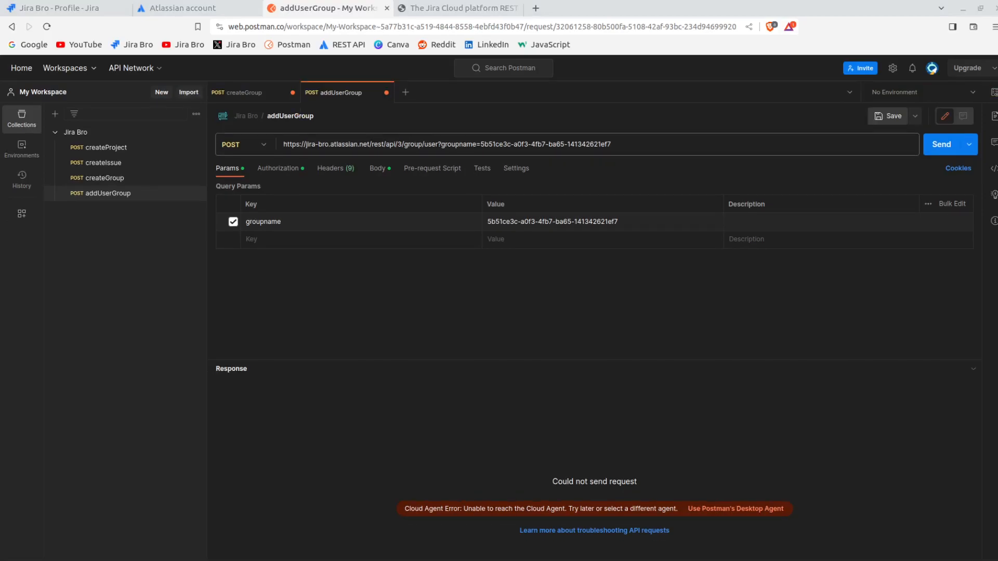
click(943, 147)
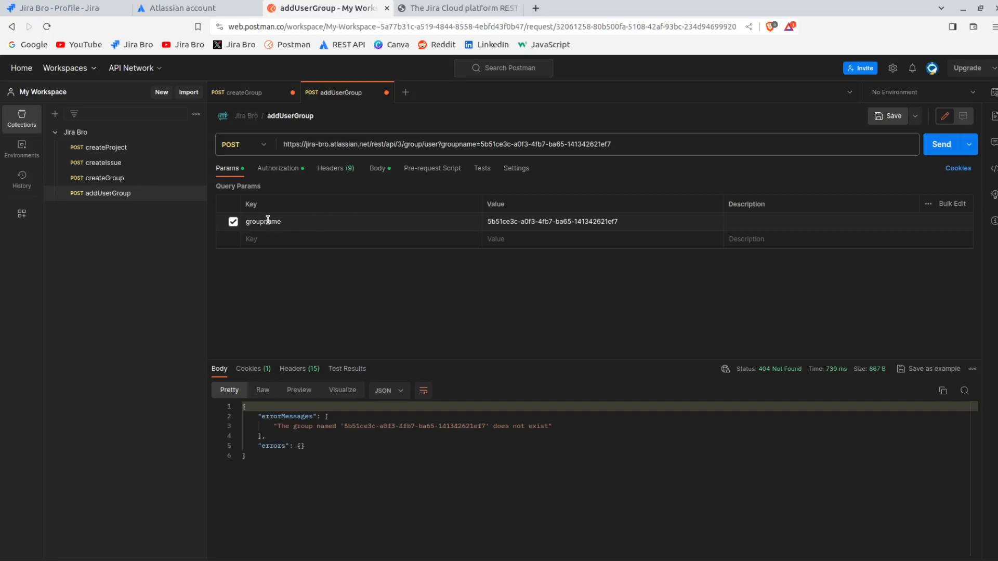
Set the query parameter key of addUserGroup back to groupId and resend the request
drag(307, 221, 265, 218)
key(BackSpace)
text(Id)
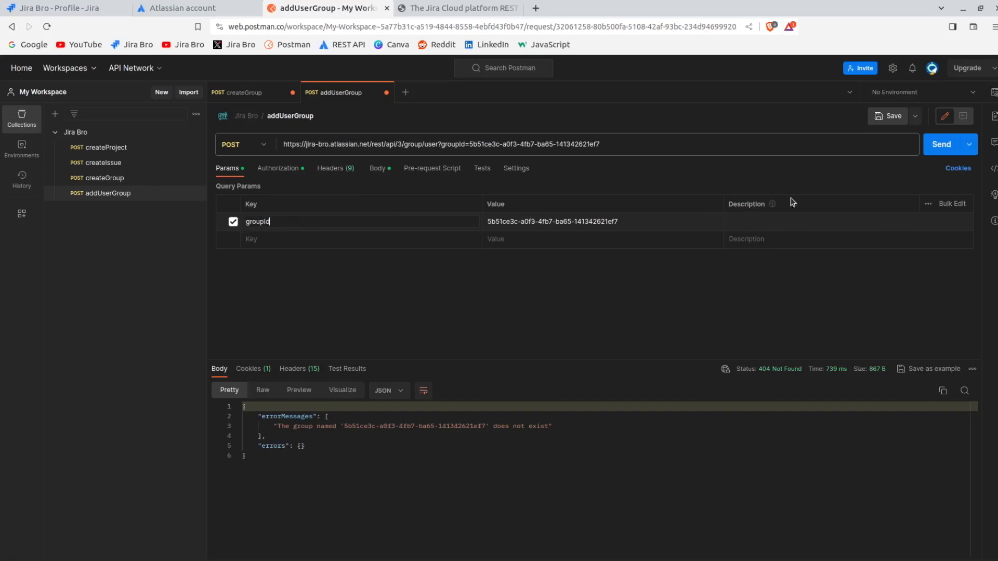
click(944, 150)
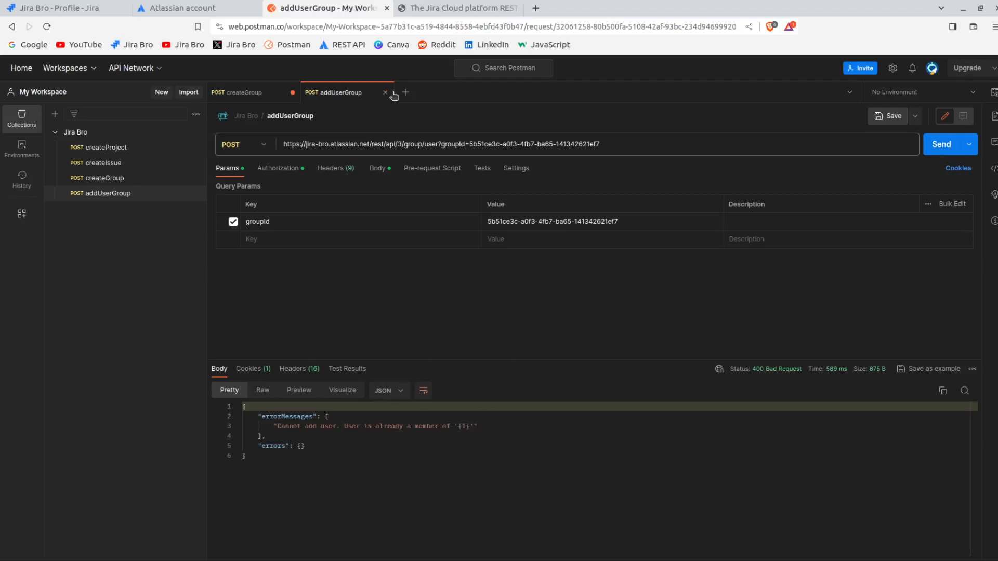
Open the postman-api group through Jira's user management, check its group members, and return to the addUserGroup request in Postman
click(59, 8)
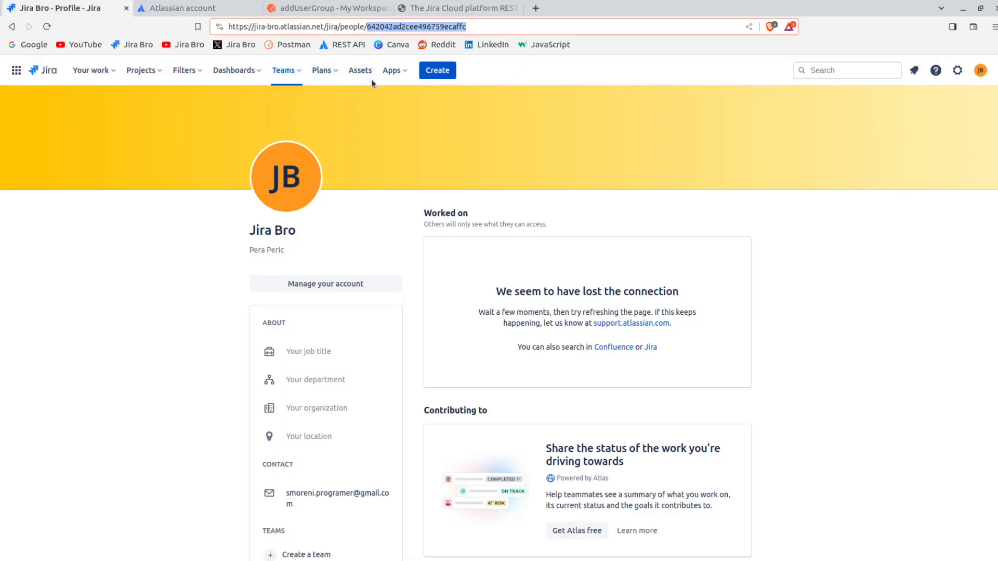
click(958, 73)
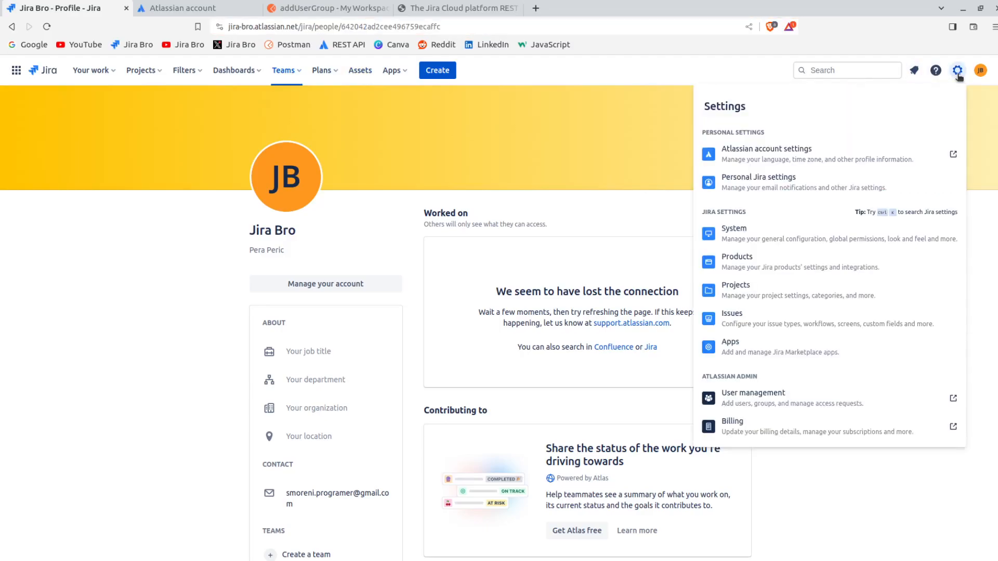
click(749, 398)
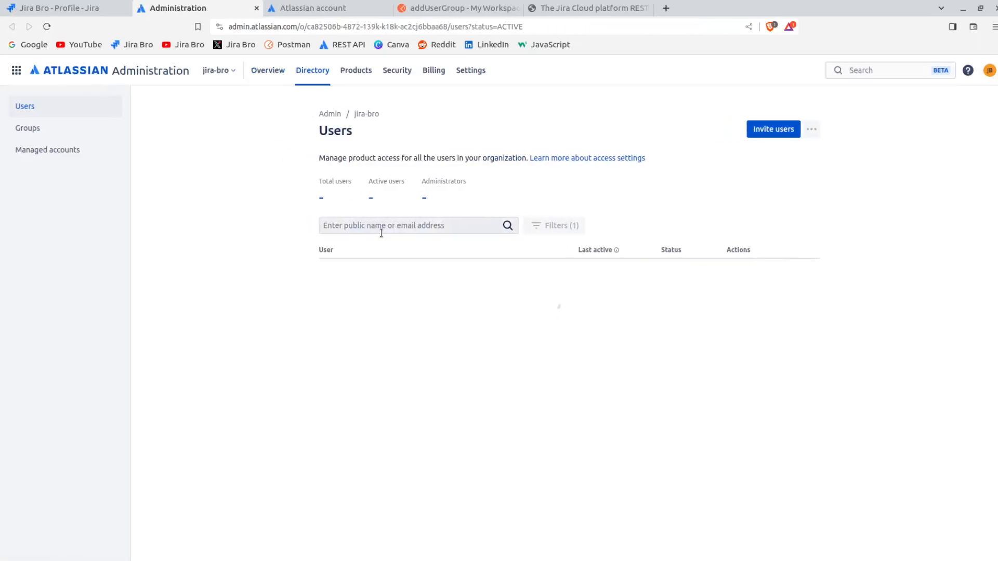
click(63, 126)
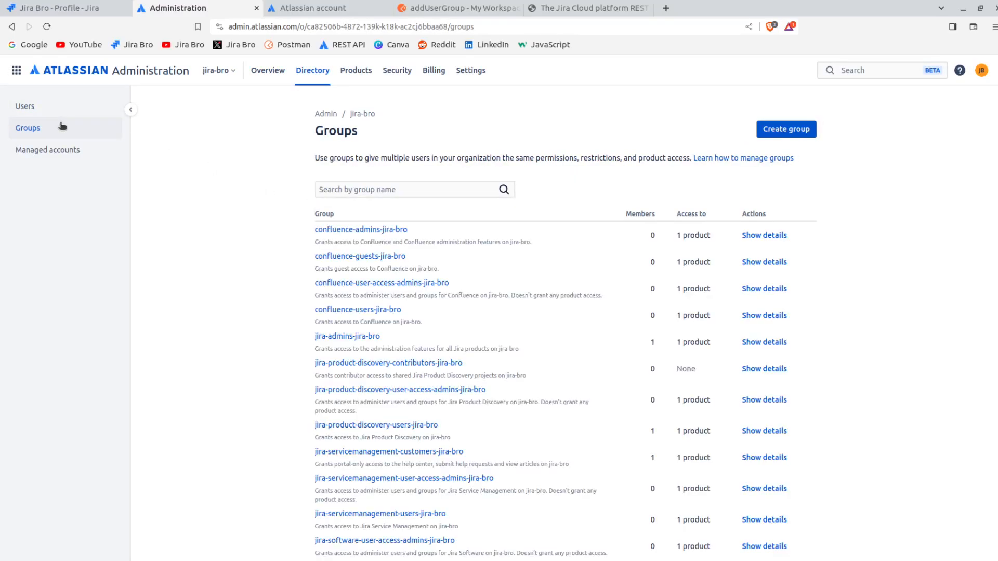
scroll(417, 337, down, 3)
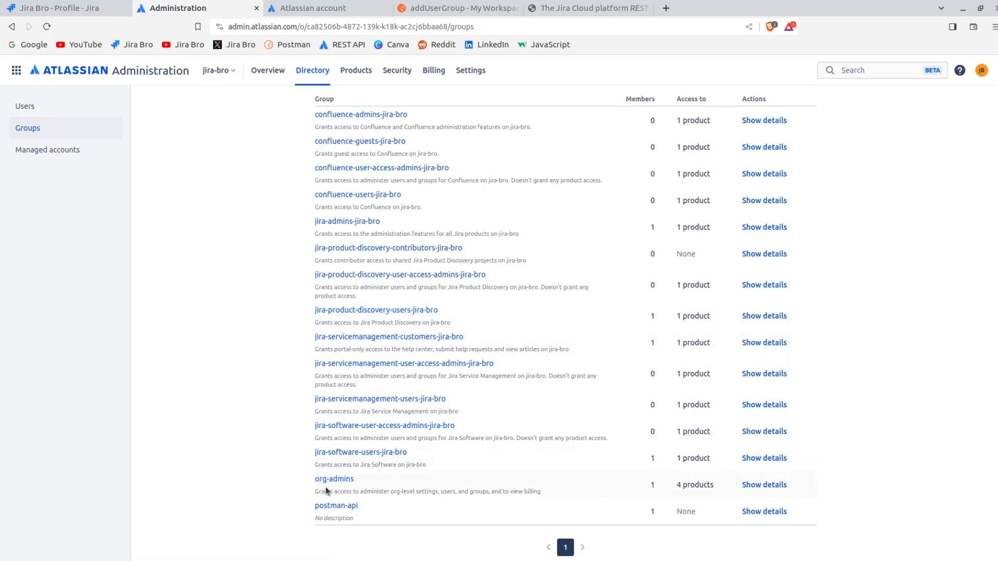
click(347, 506)
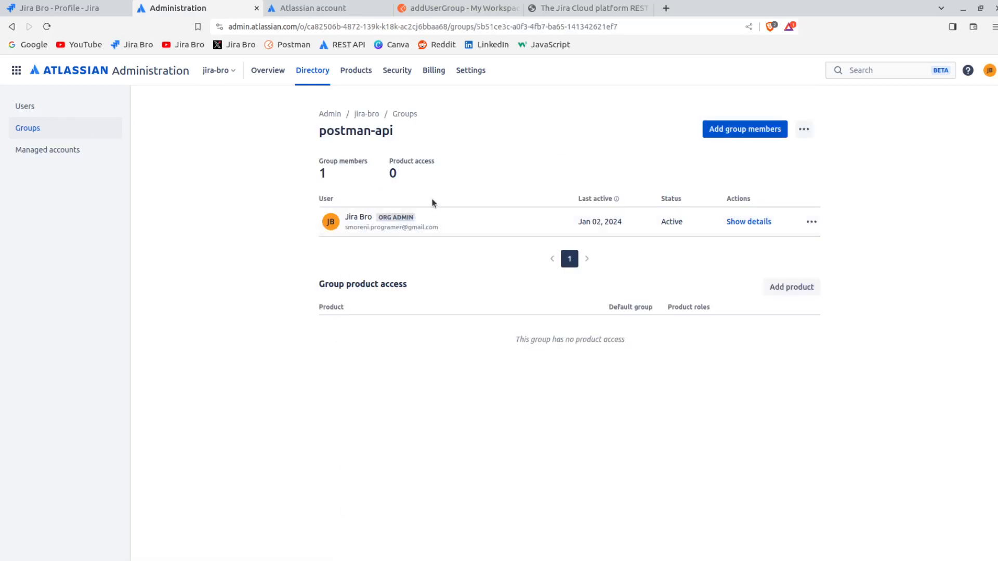
drag(314, 164, 369, 176)
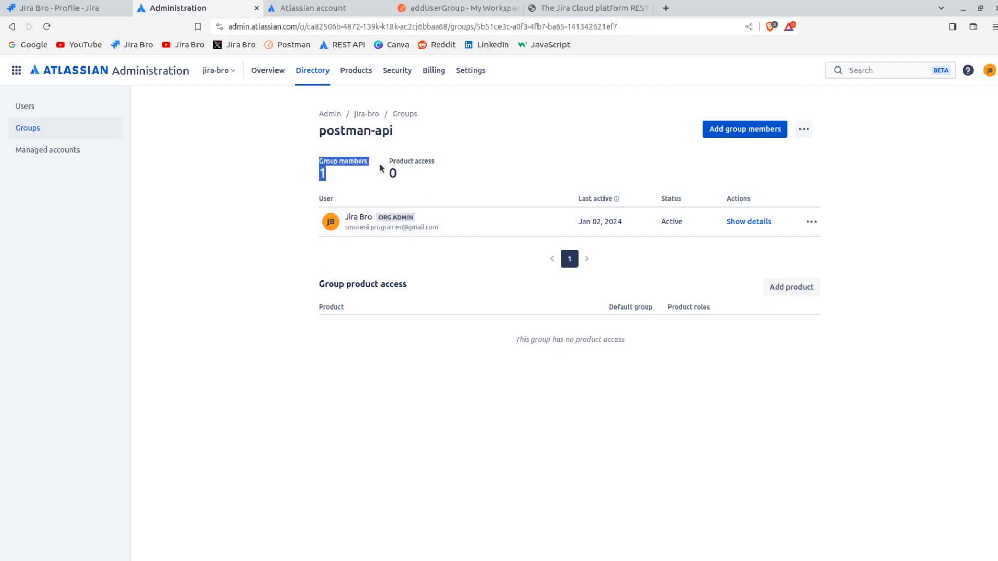
click(328, 13)
click(445, 8)
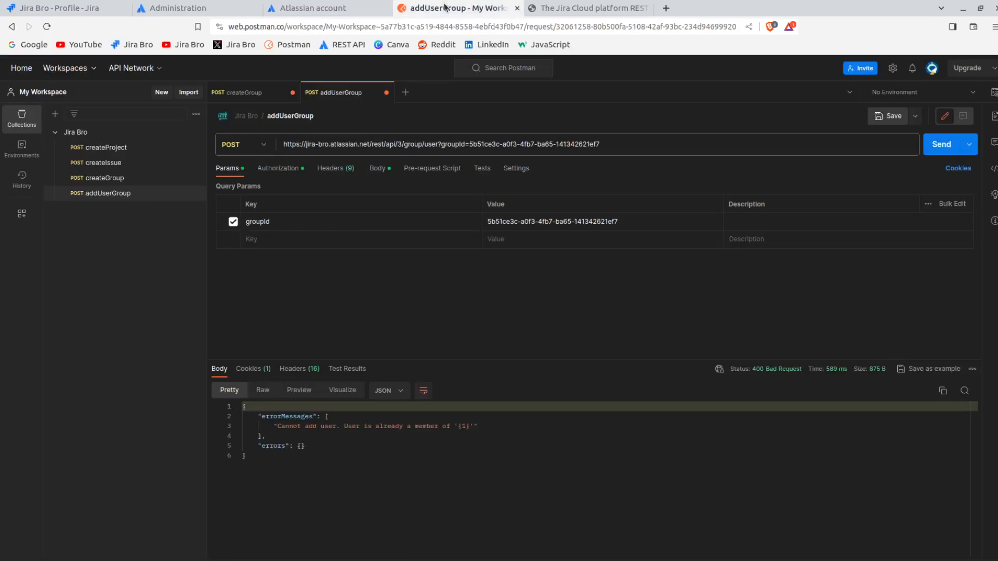